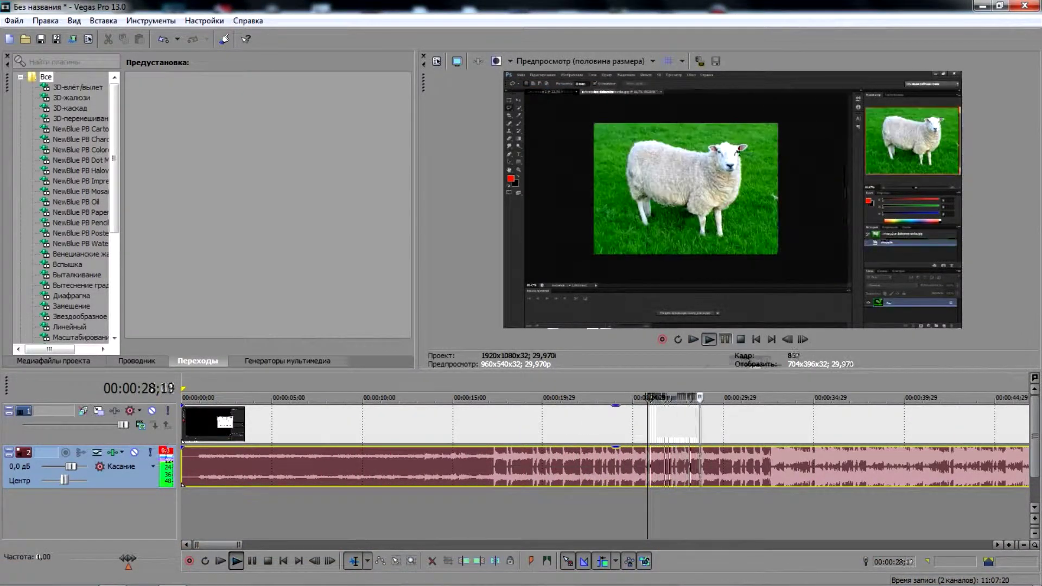
Step: Split the video and audio events at about 24 seconds
scroll(604, 466, "down", 3)
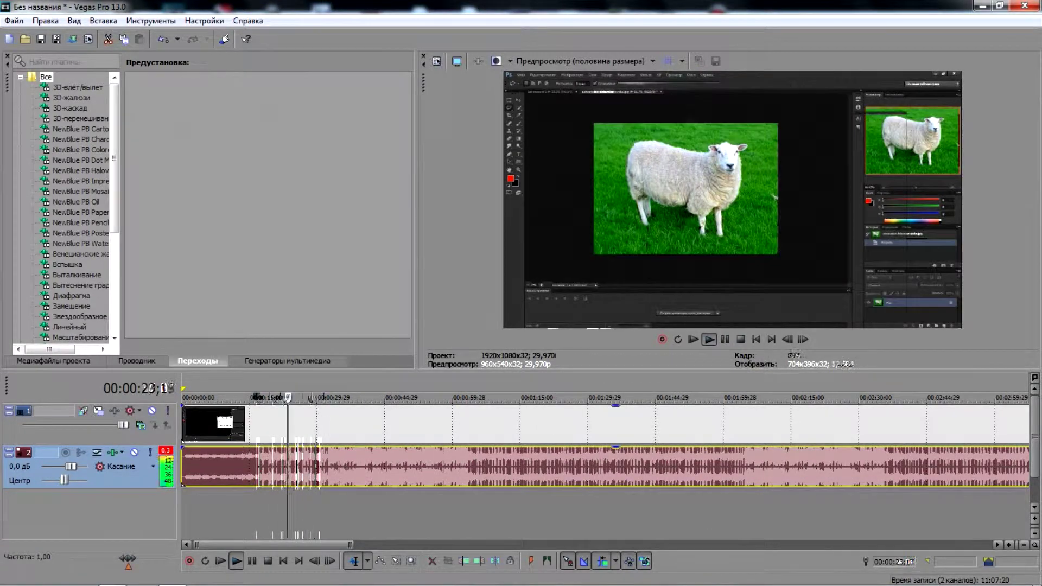
key("s")
left_click(291, 423)
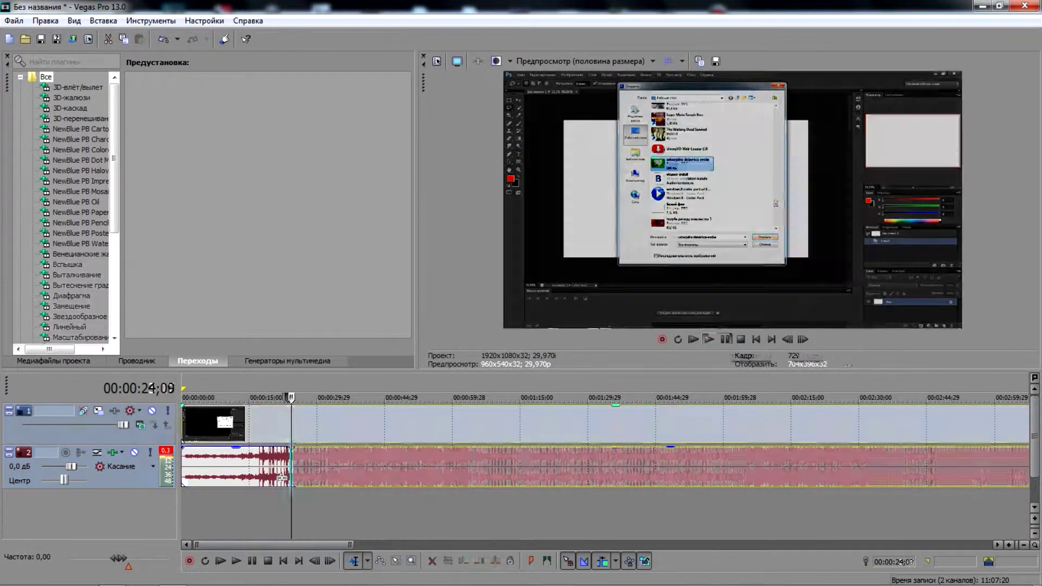
key("s")
key("space")
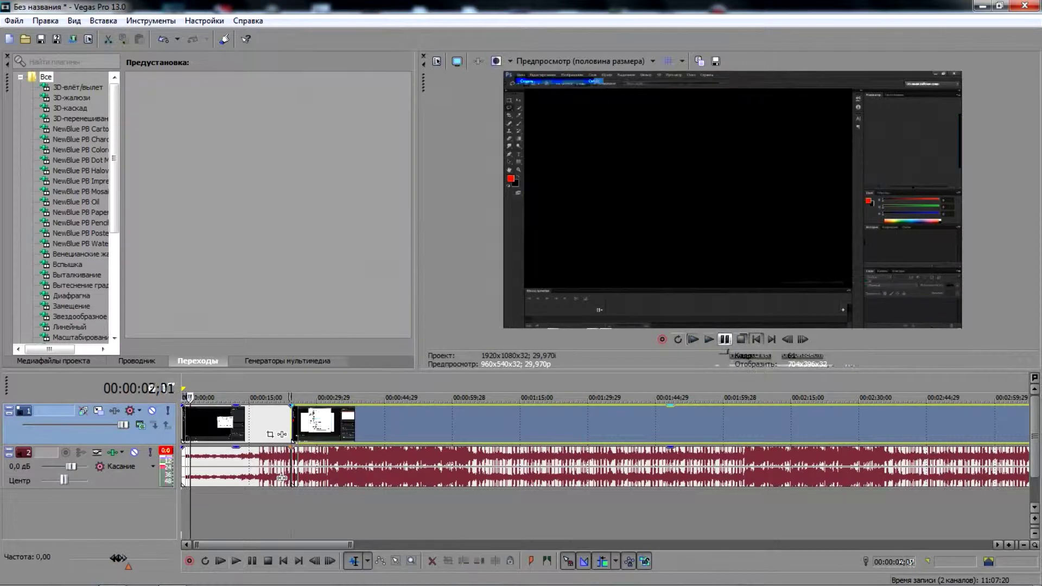
Step: Split the opening video event at about 8 seconds
left_click(724, 339)
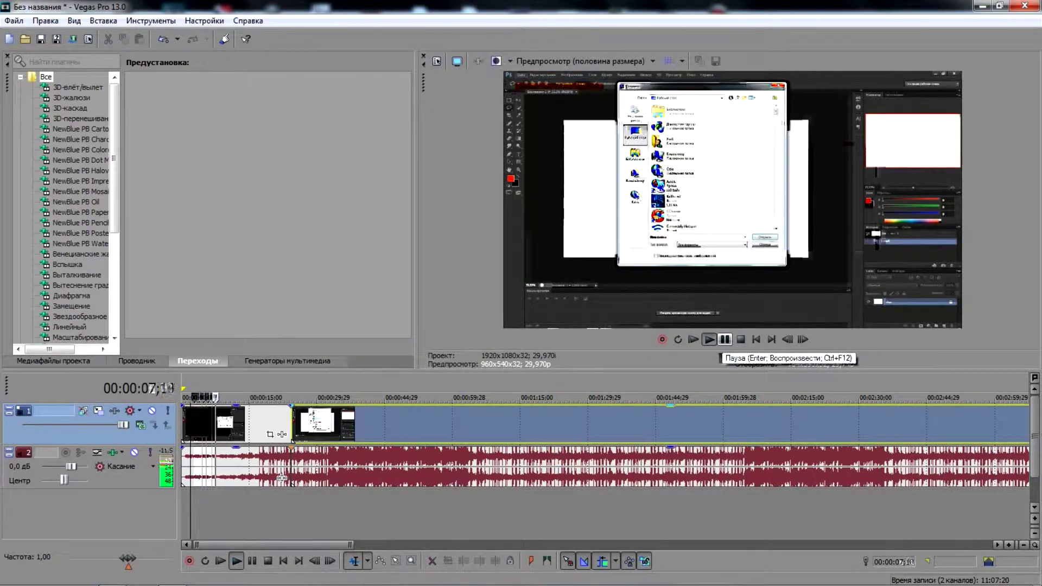
left_click(220, 424)
key("s")
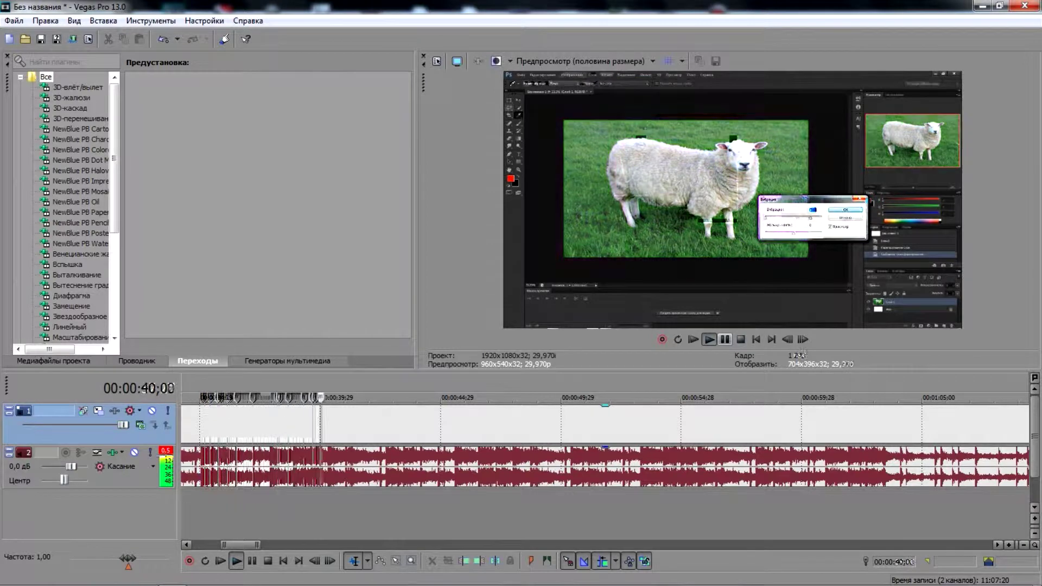
Step: Play through the screen recording between about 12:53 and 13:34 to examine the footage
scroll(605, 446, "down", 2)
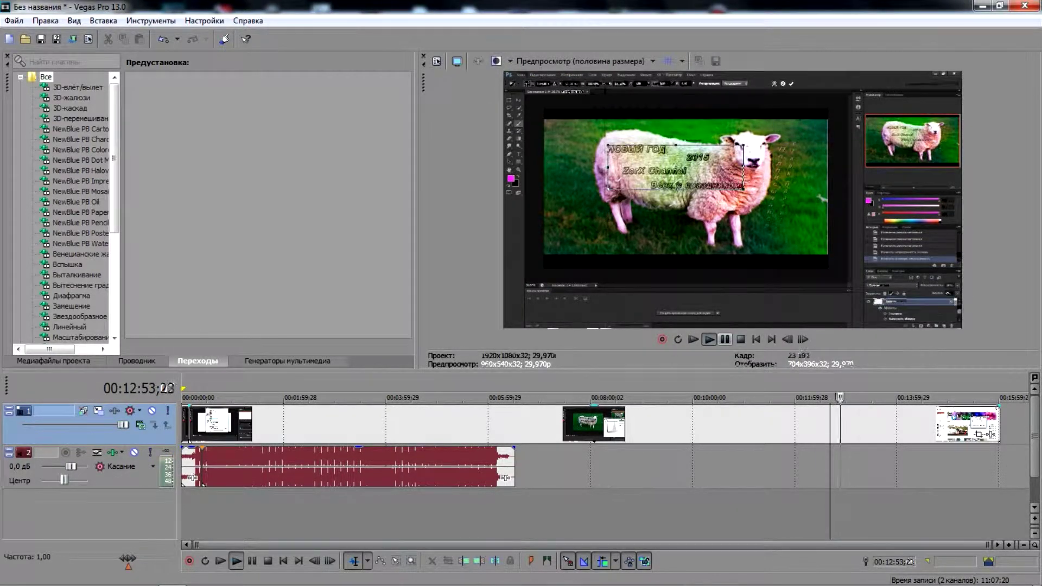
scroll(840, 424, "up", 4)
left_click(643, 424)
left_click(685, 424)
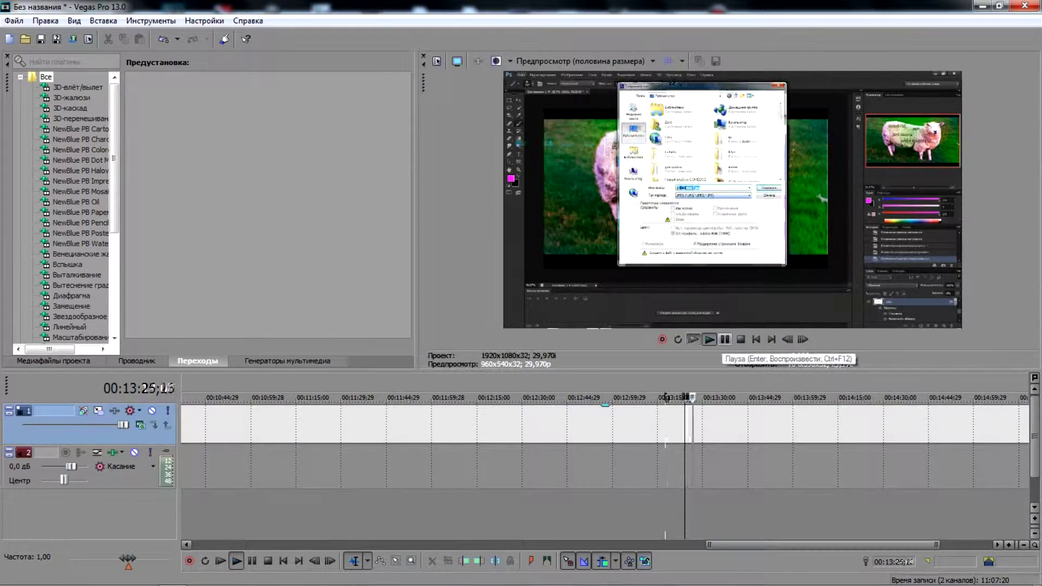
left_click(725, 340)
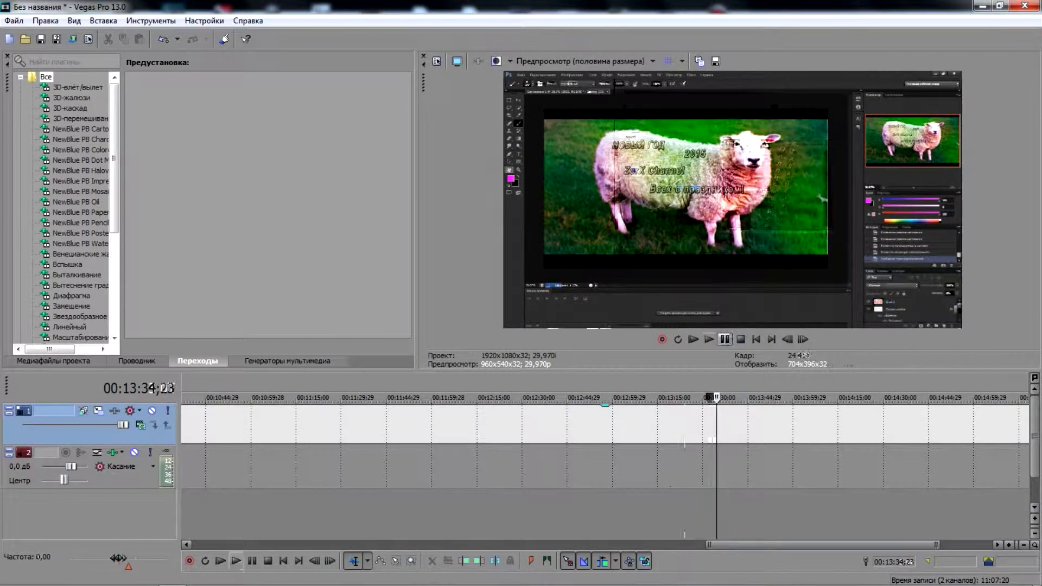
scroll(605, 445, "down", 3)
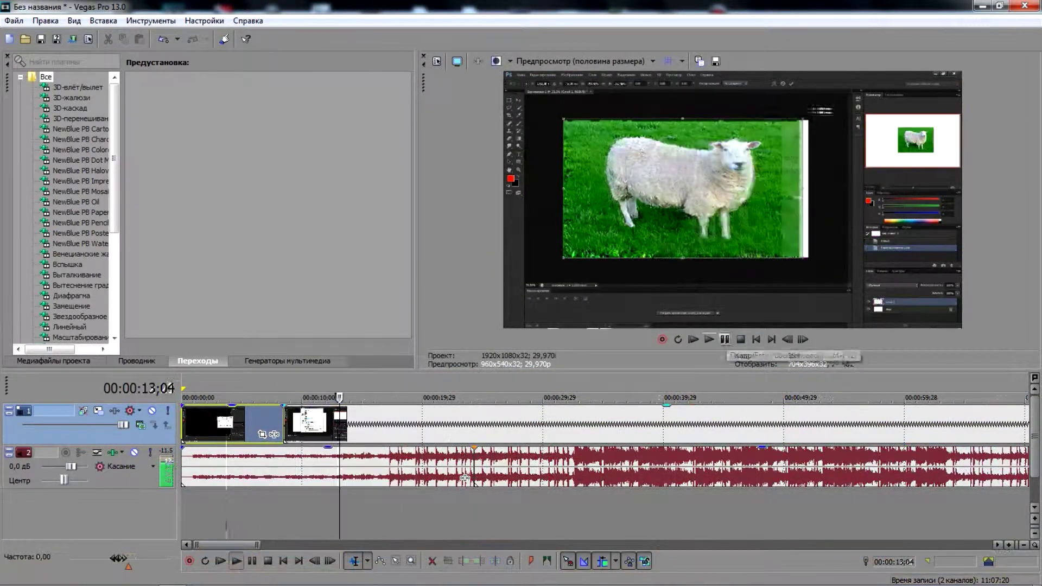
Step: Add a video track above the recording and insert a Sony Titles & Text event on it
left_click(163, 523)
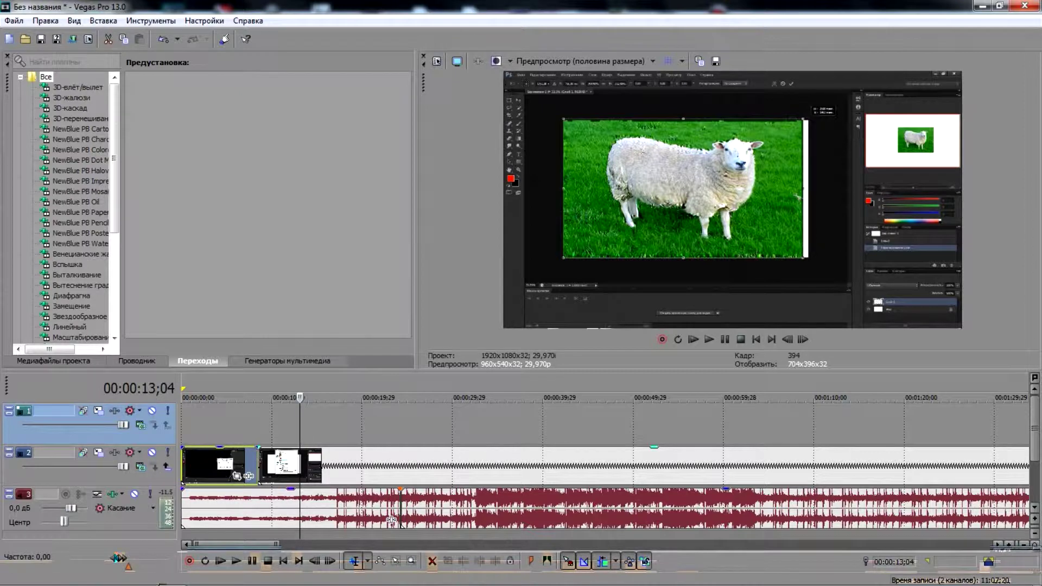
left_click(103, 20)
left_click(124, 163)
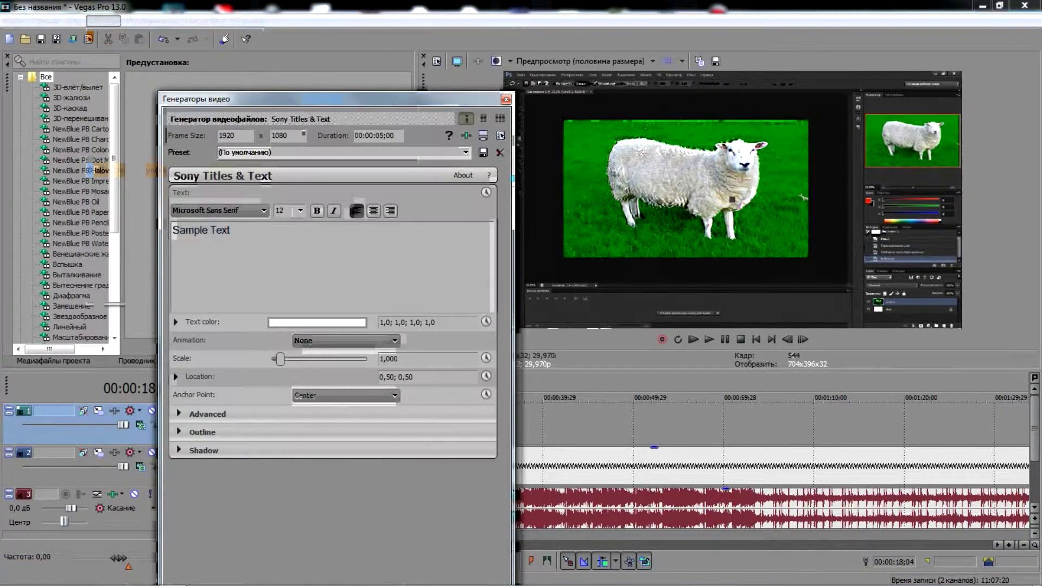
Step: Make the title read "Рисую шапку для канала" in bold size 10 with wider tracking, and place it centred in the lower part of the frame
type("При")
key("BackSpace")
key("BackSpace")
key("BackSpace")
type("Рисую шапку для канала")
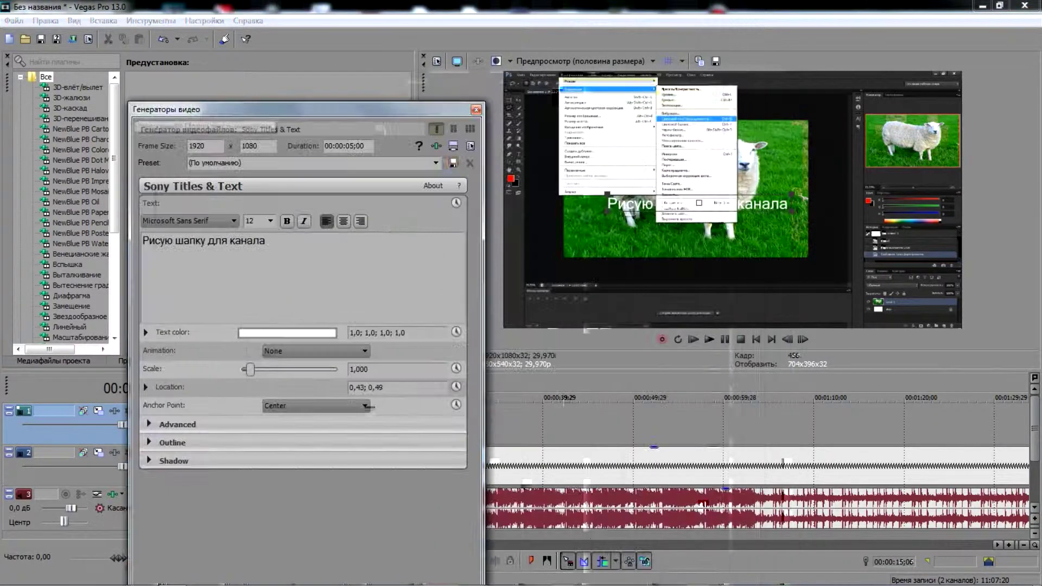
left_click_drag(659, 234, 658, 246)
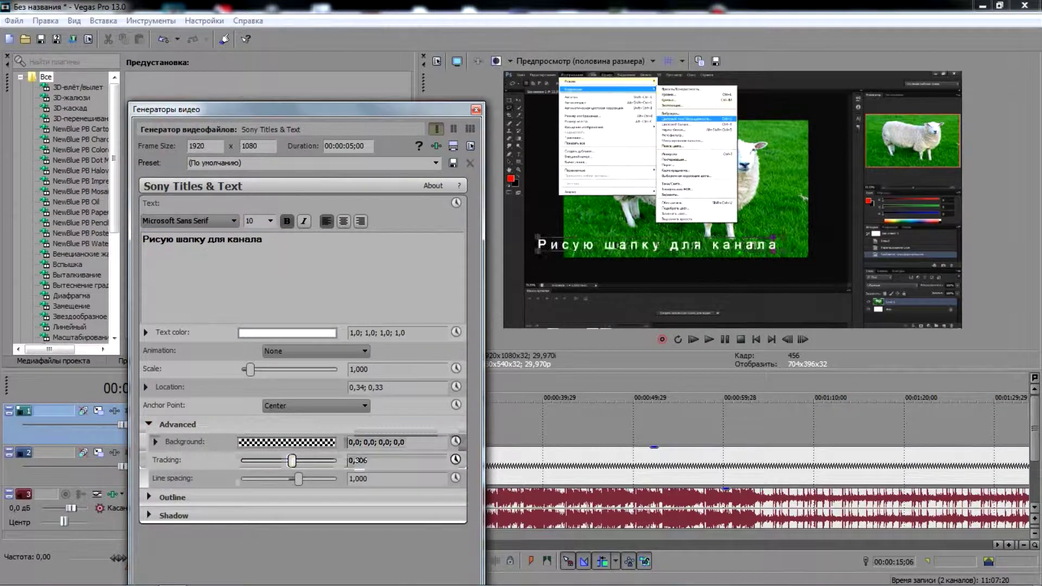
left_click_drag(658, 245, 687, 250)
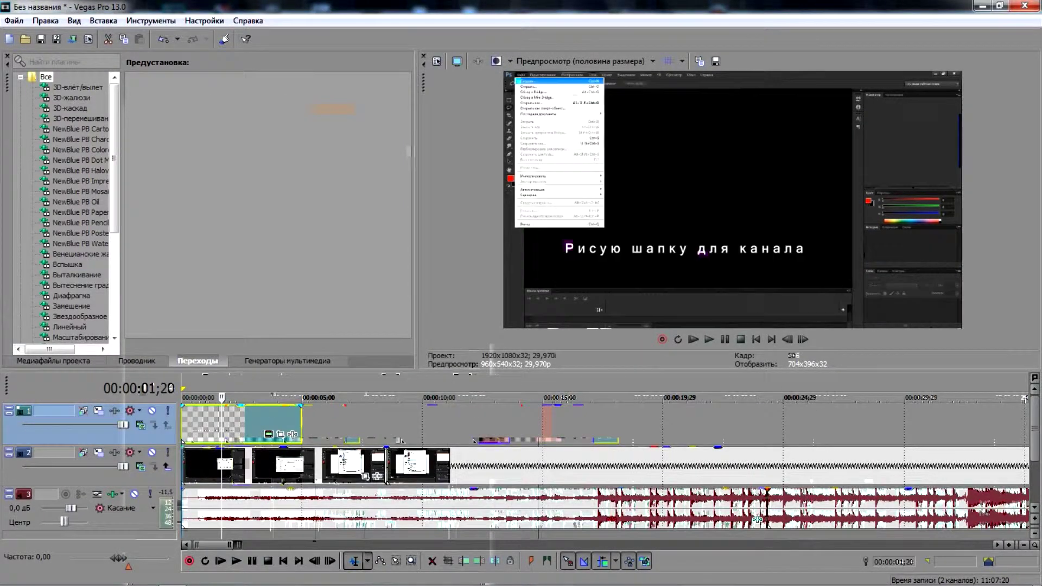
Step: Add fade-ins of about 4 seconds to the recording and under 1 second to the audio and title events
left_click_drag(184, 450, 288, 466)
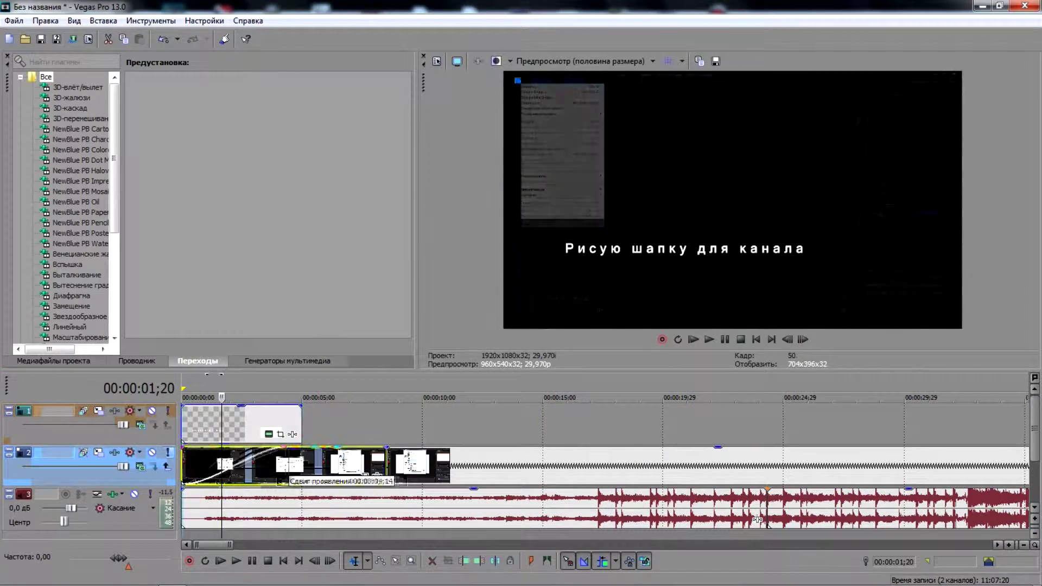
left_click(203, 505)
scroll(203, 505, "up", 4)
left_click(183, 535)
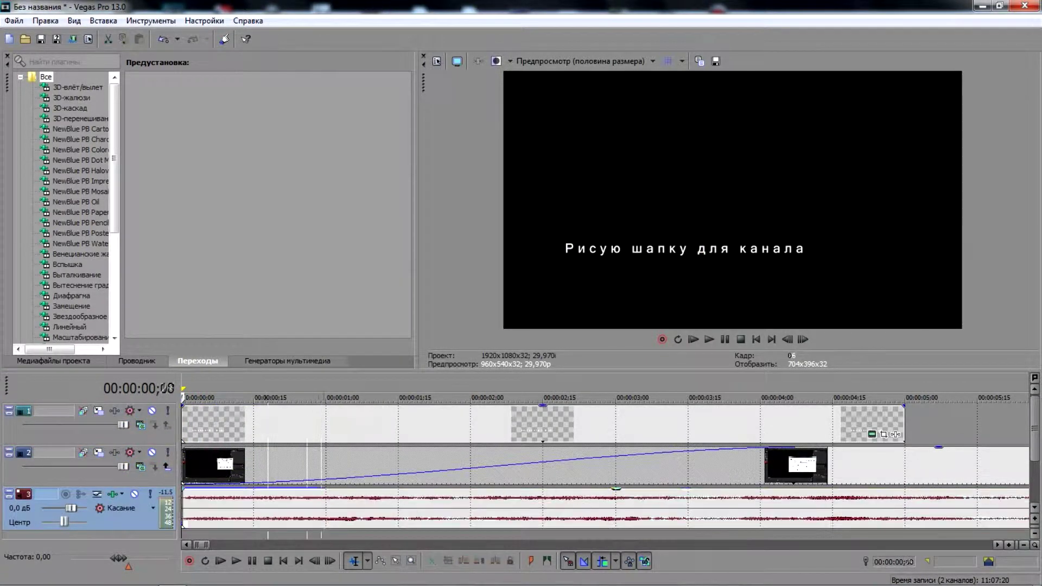
left_click_drag(183, 490, 198, 492)
left_click_drag(184, 407, 251, 423)
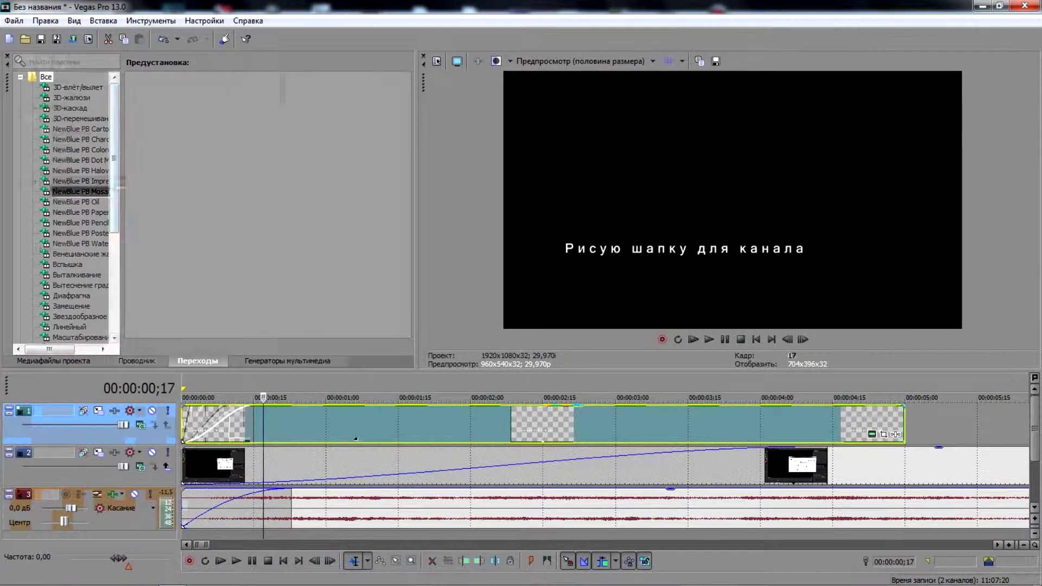
Step: Apply the "Скольжение внутрь, снизу вверх" slide transition to the title's fade-in and preview it
scroll(98, 190, "down", 4)
left_click(72, 243)
left_click(73, 285)
left_click_drag(182, 239, 214, 425)
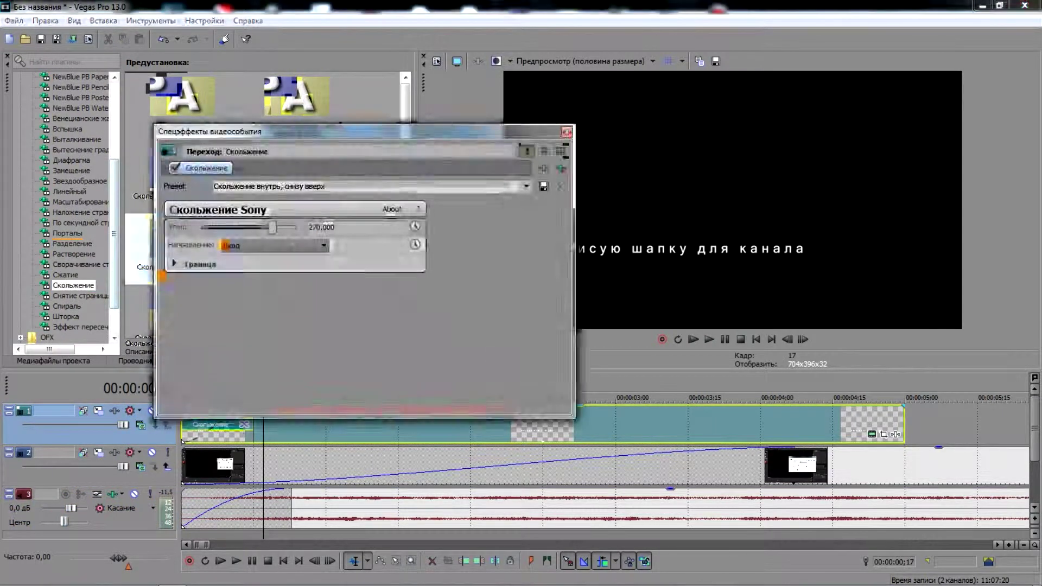
left_click(567, 132)
left_click(725, 339)
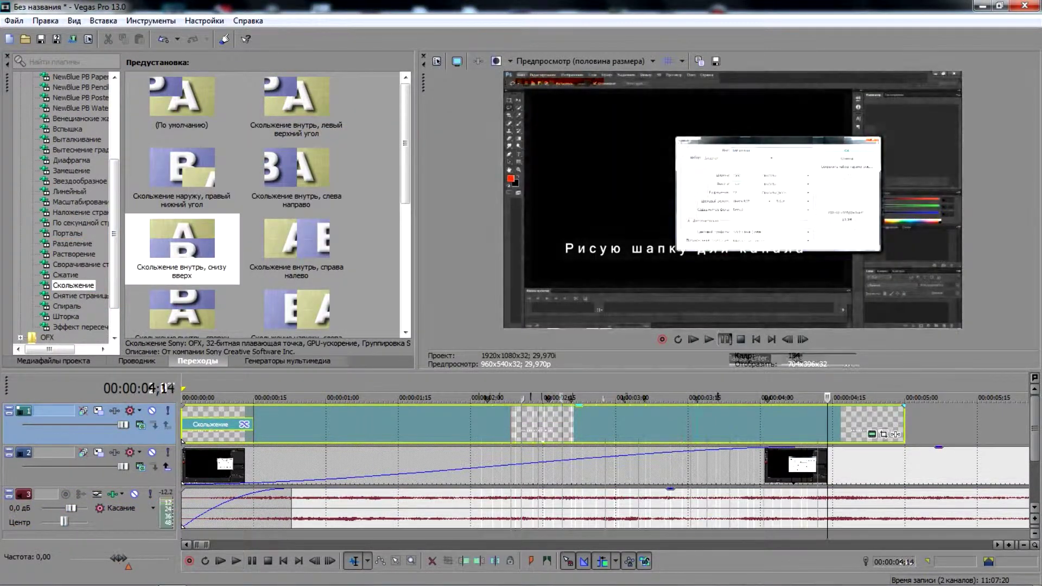
Step: Reposition the title text in the lower-left corner of the frame and play it from the start
left_click(872, 435)
left_click_drag(650, 309, 631, 314)
left_click(476, 109)
left_click(756, 339)
left_click(709, 339)
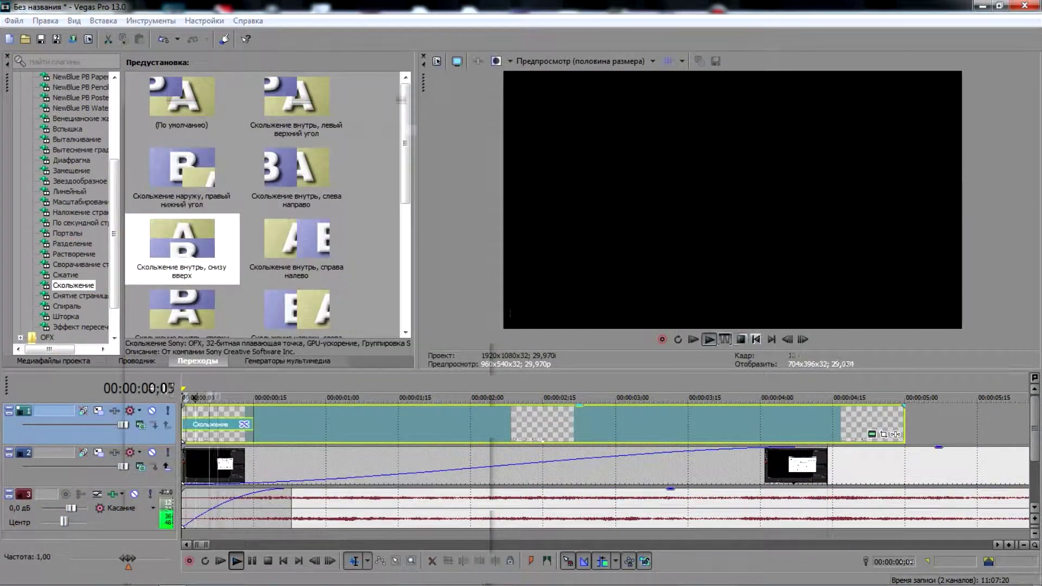
Step: Lengthen the title's slide transition to about 2.4 seconds and preview it from the start
left_click_drag(253, 424, 534, 425)
left_click(756, 340)
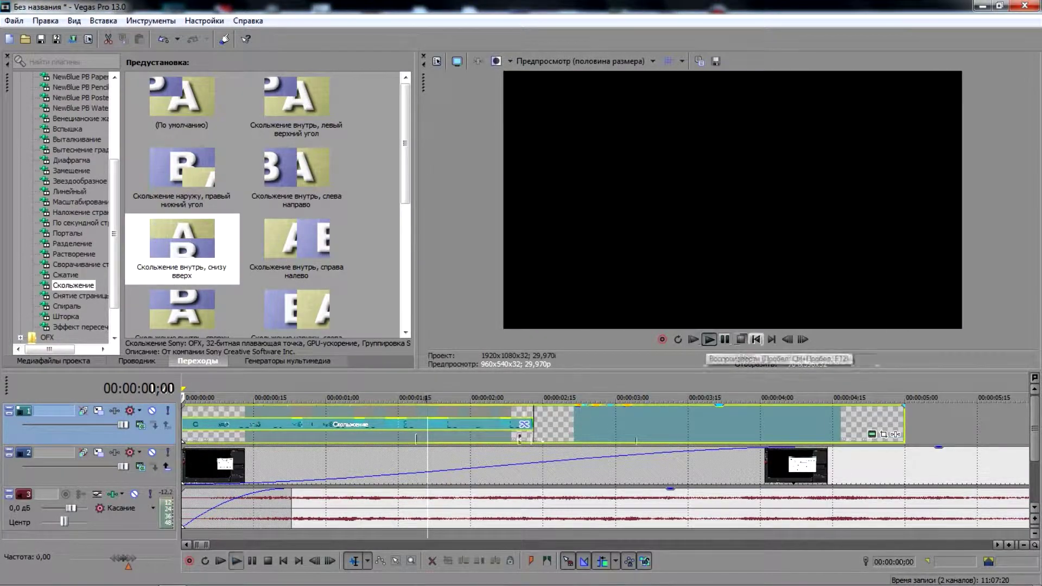
left_click(709, 339)
Step: Trim the end of the title event to about 4.6 seconds and play it from the start
left_click_drag(904, 424, 846, 424)
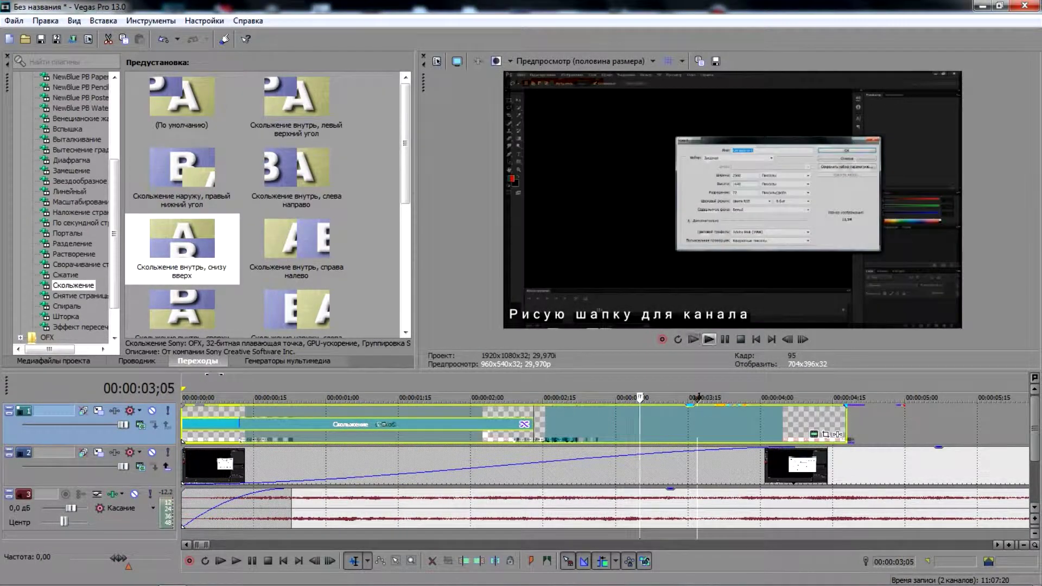
left_click(756, 339)
left_click(709, 339)
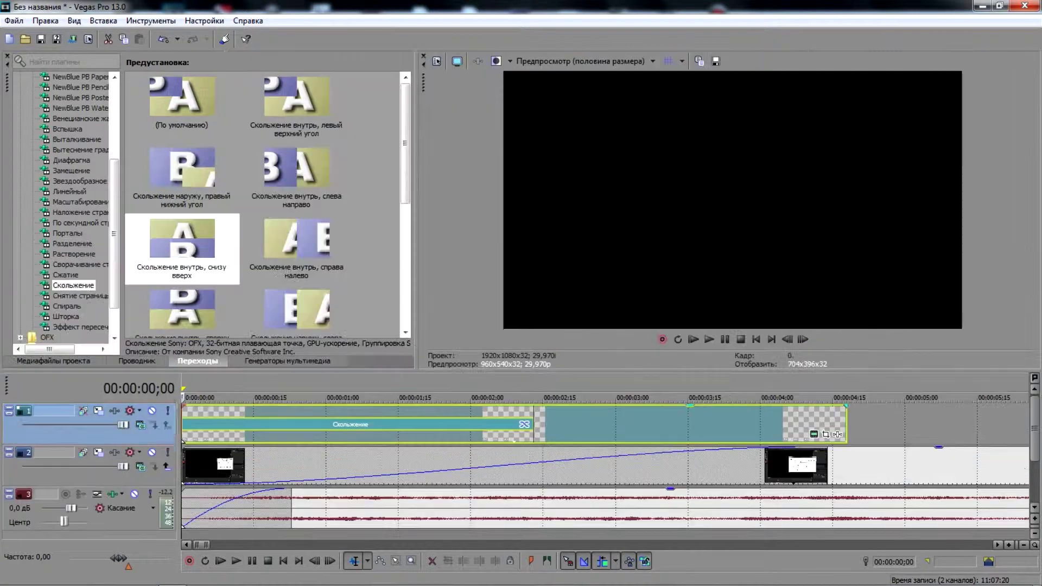
Step: Try the "Скольжение наружу, снизу вверх" slide preset on the title's opening transition and preview it
scroll(266, 206, "down", 2)
left_click_drag(182, 92, 511, 429)
left_click(274, 246)
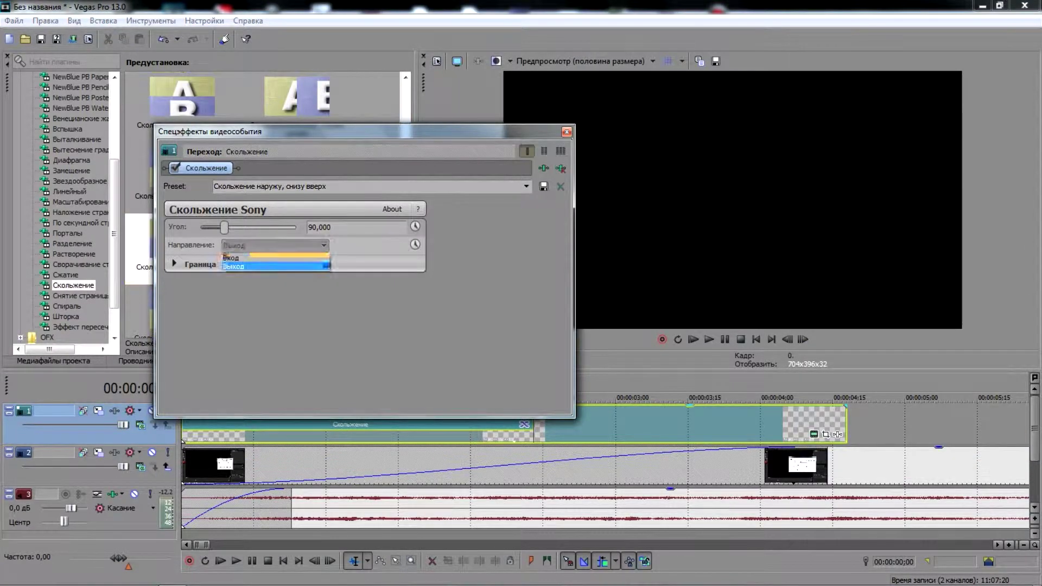
left_click(566, 132)
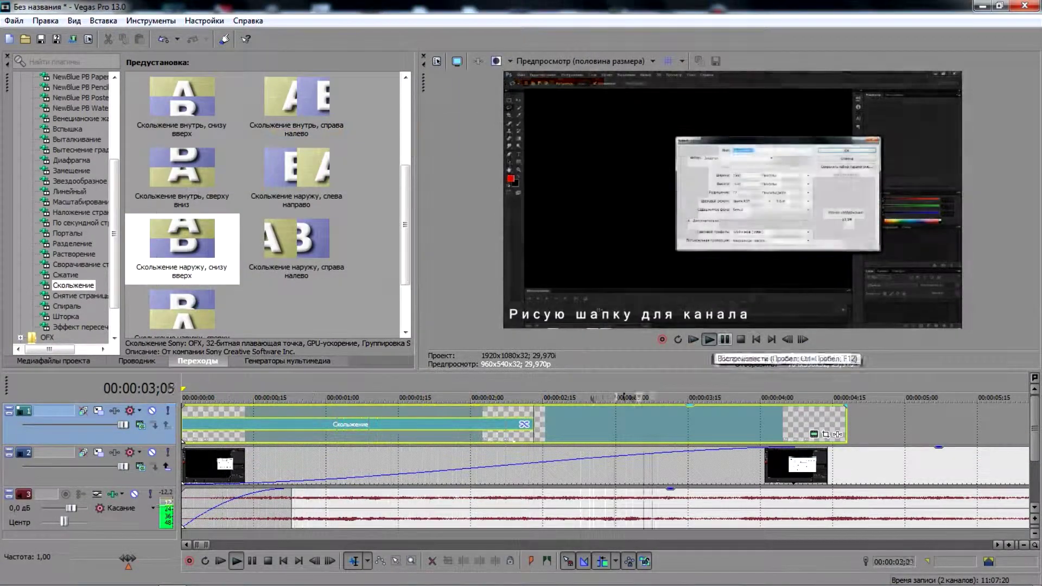
left_click(725, 339)
Step: Apply the slide-out, top-to-bottom preset to the title event and preview the result
left_click_drag(182, 239, 510, 426)
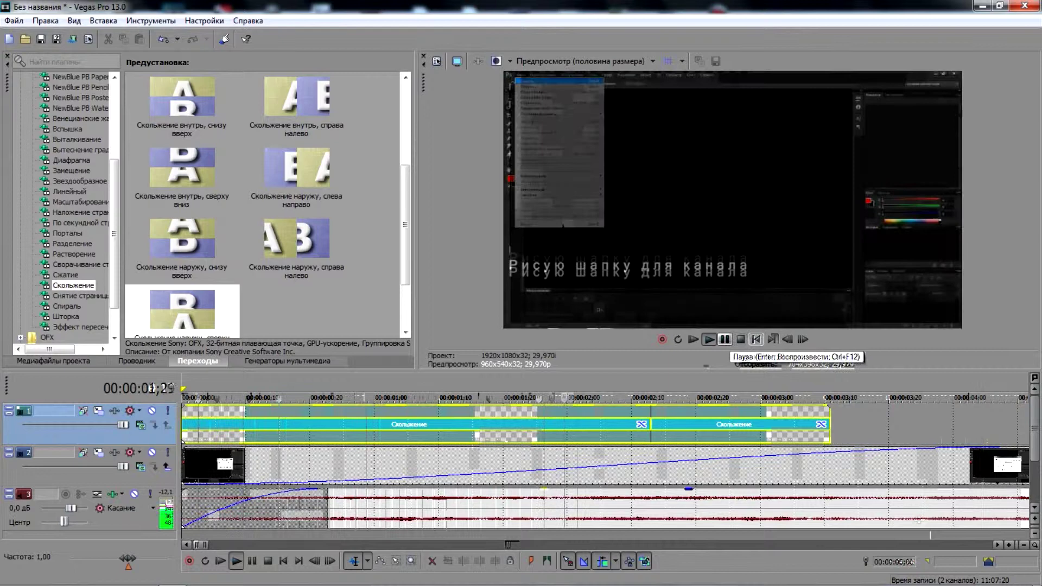
left_click(725, 340)
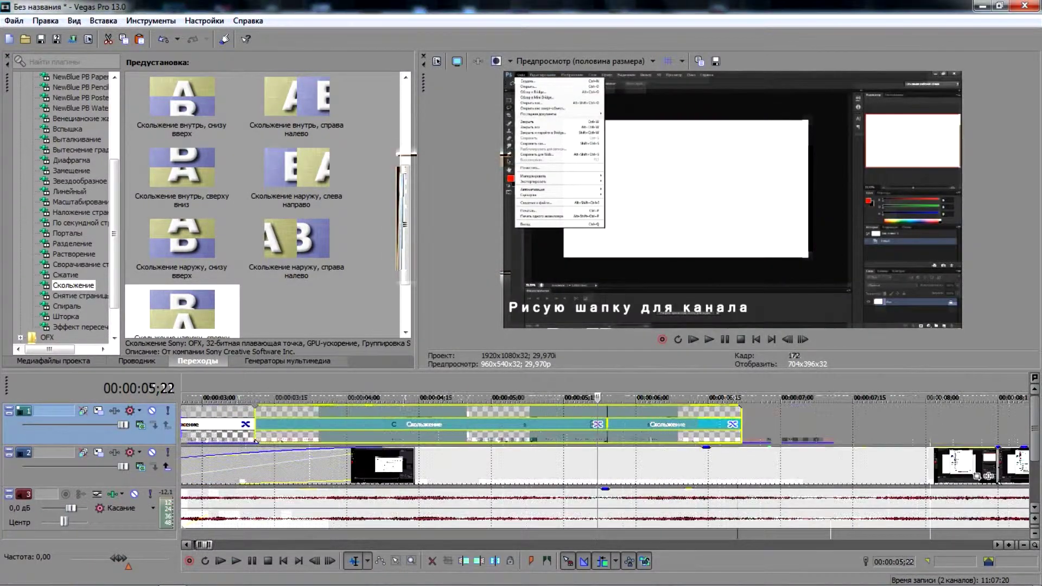
Step: Change the second title's text to "Новогодний вариант" and preview it
right_click(613, 424)
left_click(702, 209)
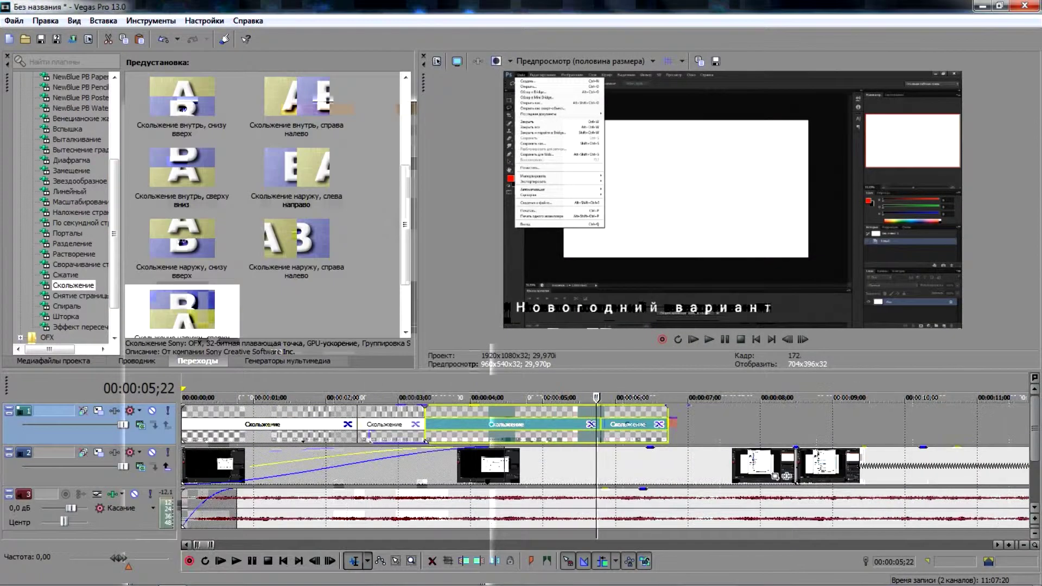
left_click(709, 339)
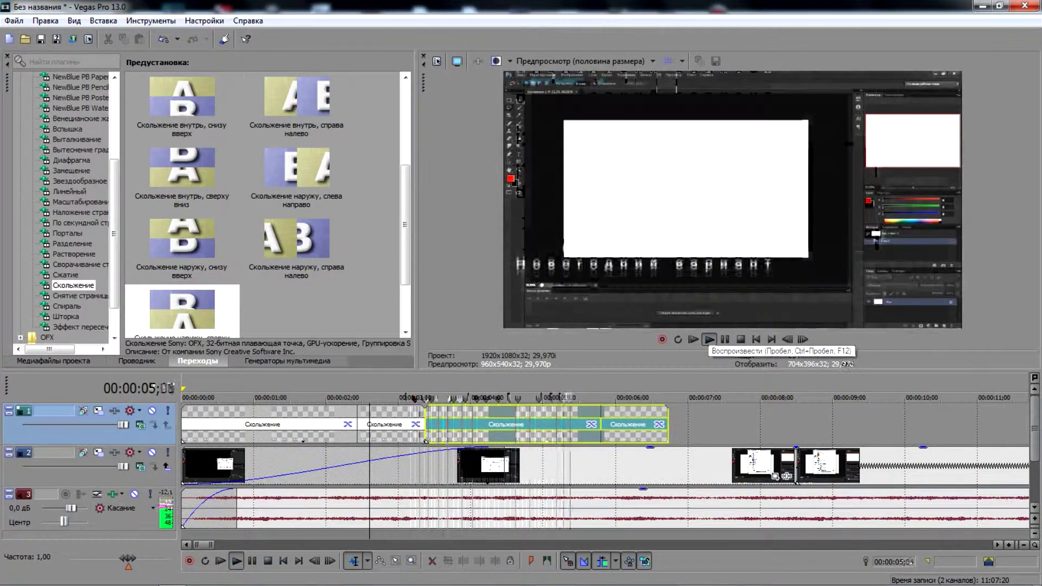
left_click(725, 340)
Step: Paste a third title right after the second one and change its text to "Приятного просмотра"
left_click(669, 424)
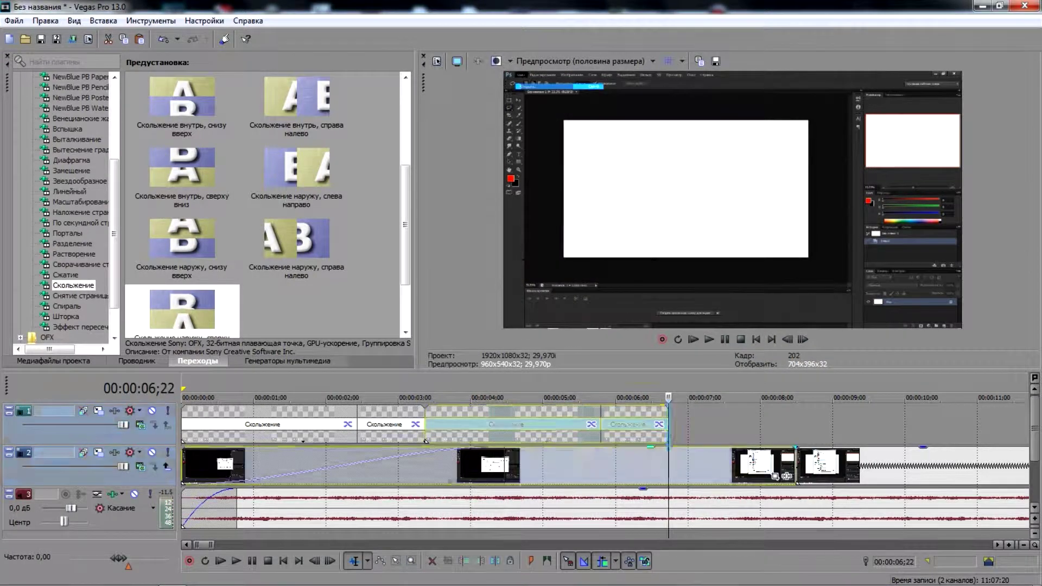
right_click(708, 421)
left_click(743, 189)
right_click(723, 424)
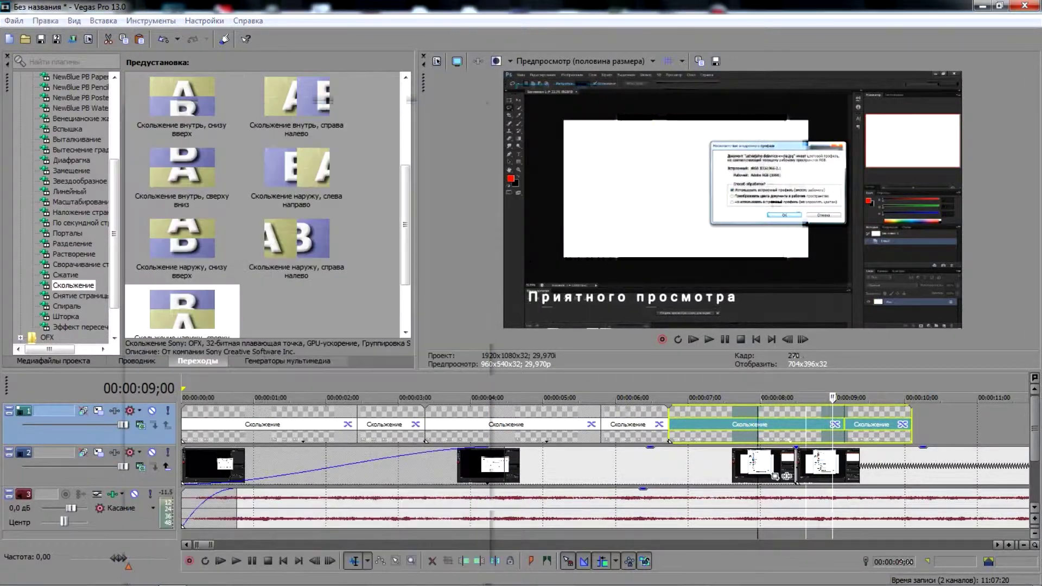
Step: Play through the rest of the recording up to about 3:39, examining the speed-up section and the cut between events
scroll(605, 466, "down", 4)
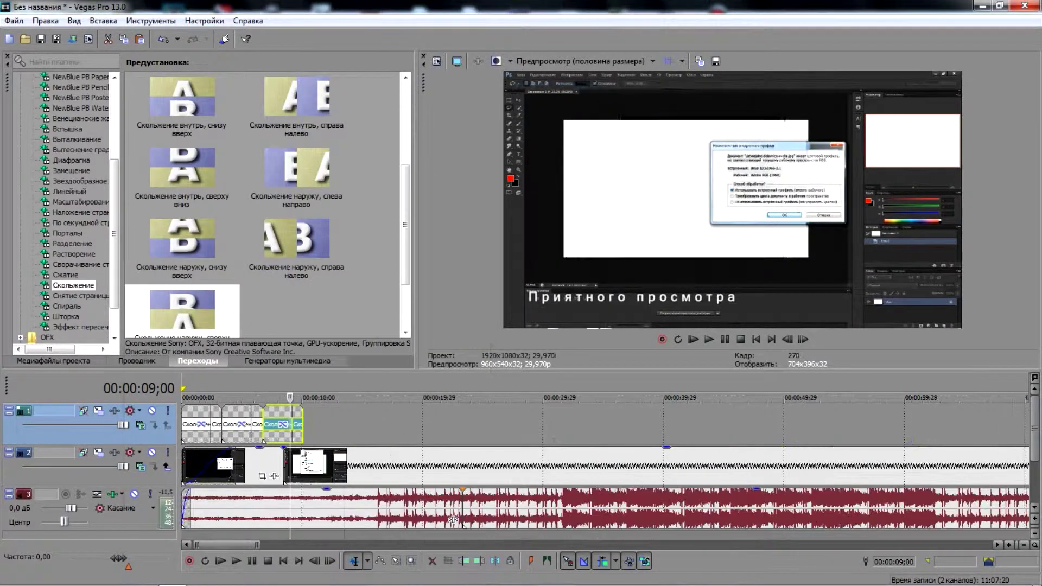
left_click_drag(292, 398, 610, 397)
scroll(610, 465, "down", 3)
left_click_drag(339, 398, 841, 397)
scroll(842, 397, "down", 2)
mouse_move(521, 398)
left_mouse_down()
mouse_move(563, 398)
mouse_move(503, 398)
left_mouse_up()
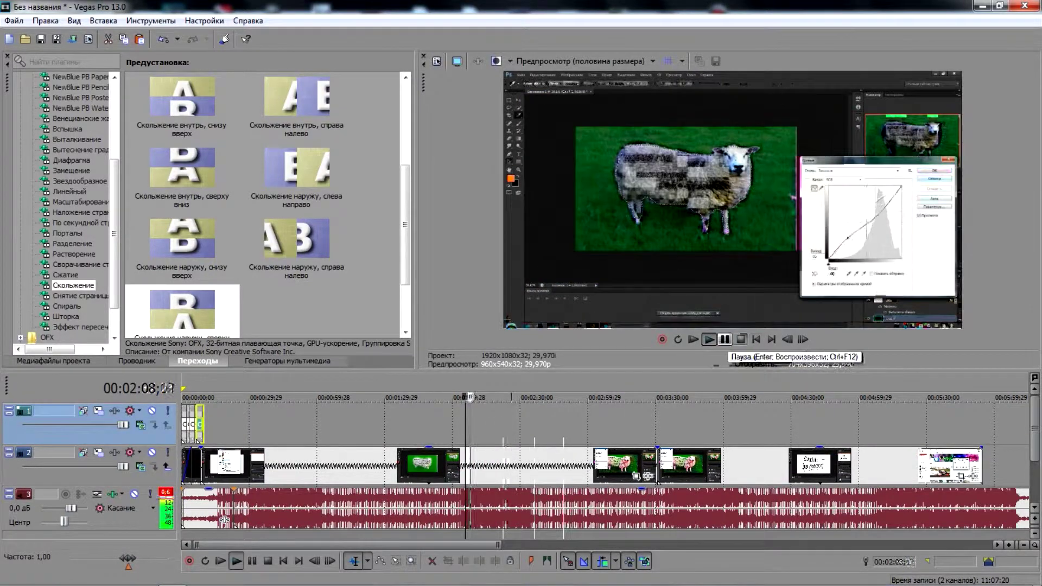
left_click(725, 339)
left_click(465, 397)
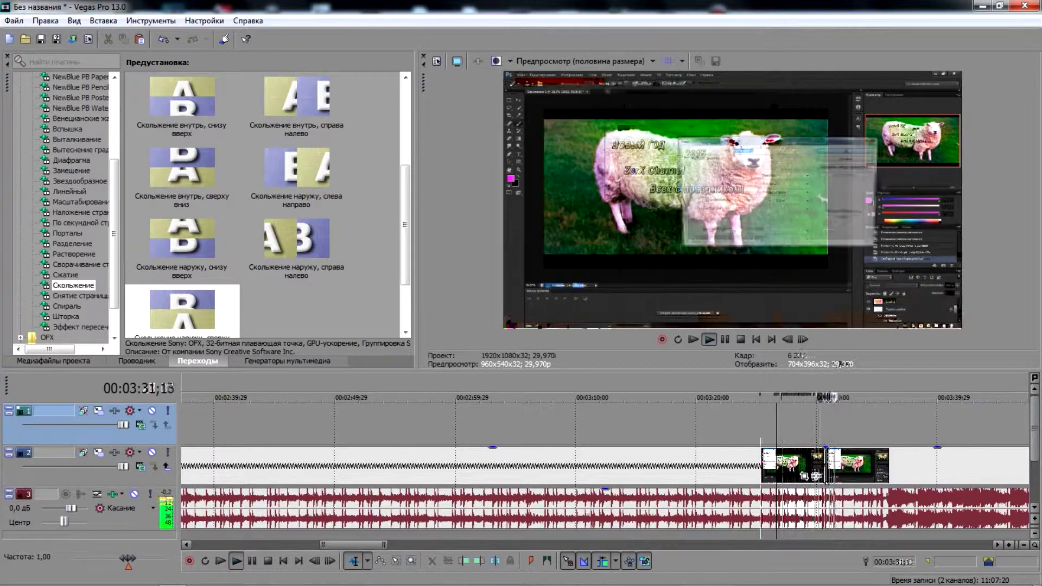
scroll(605, 466, "down", 3)
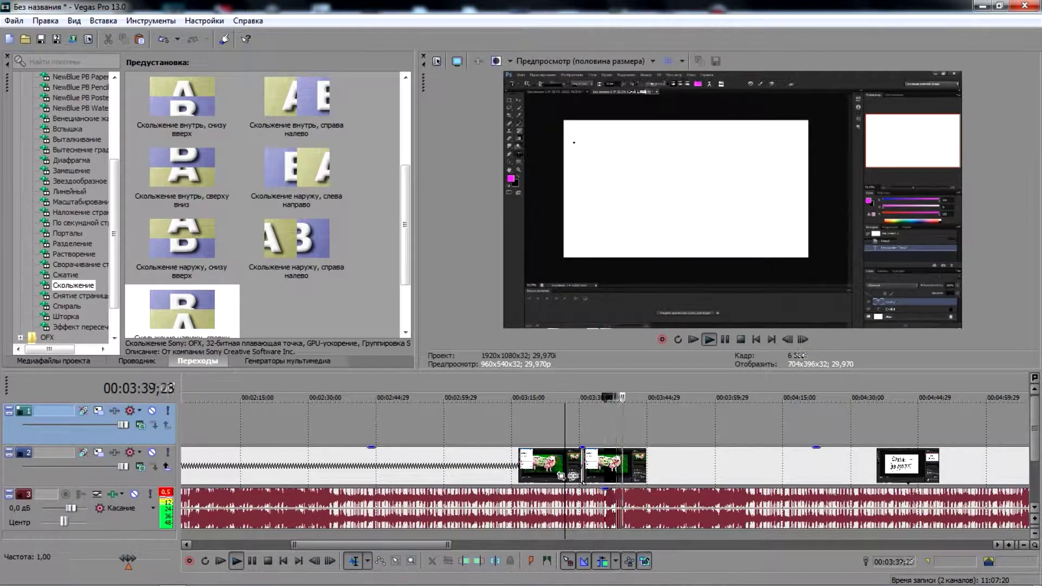
Step: Overlap the two neighbouring sheep-banner video events near 3:29 to create a short crossfade between them
scroll(606, 466, "down", 3)
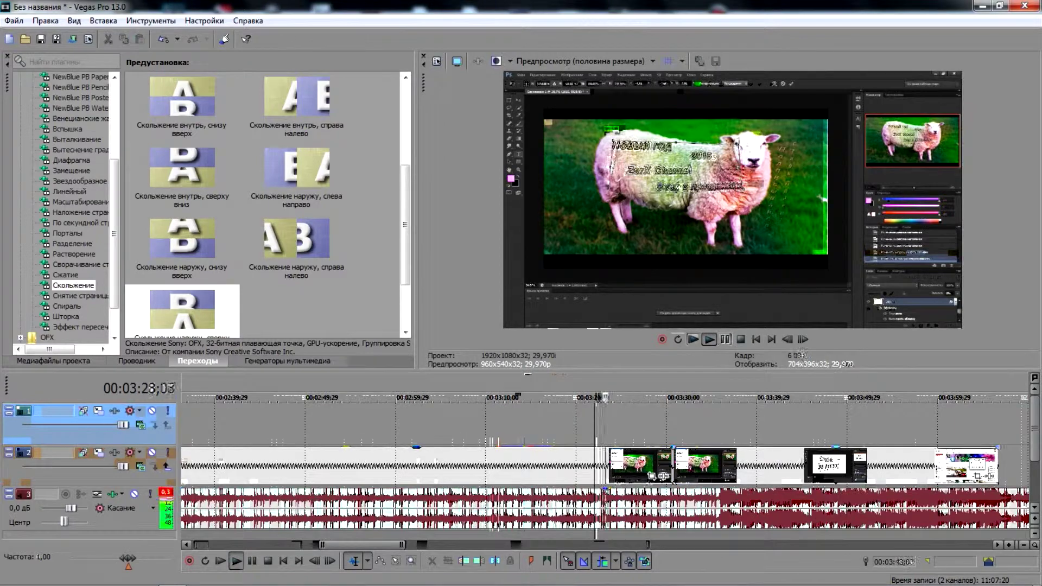
left_click_drag(664, 476, 655, 477)
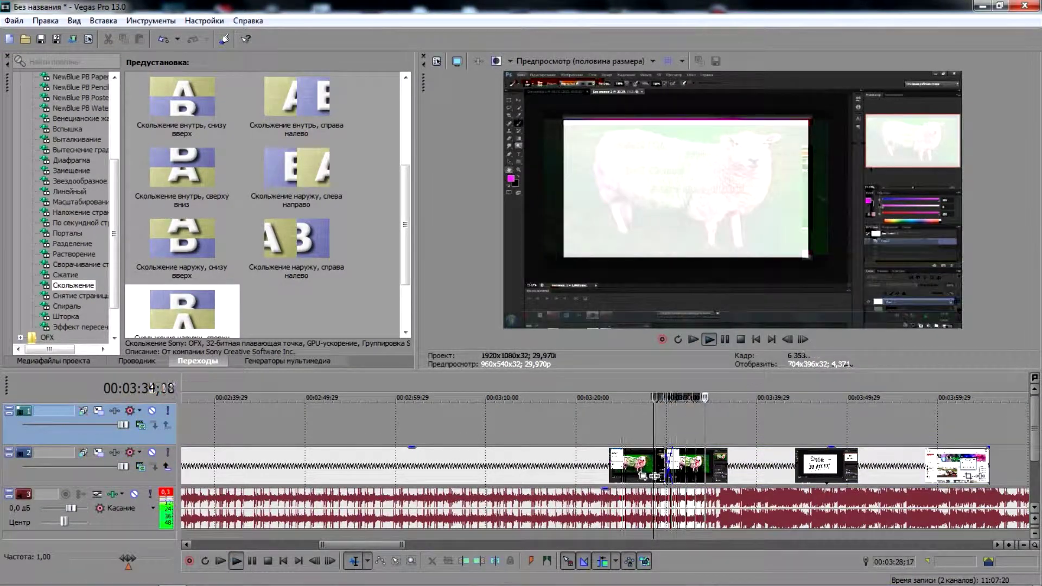
left_click(653, 61)
mouse_move(559, 93)
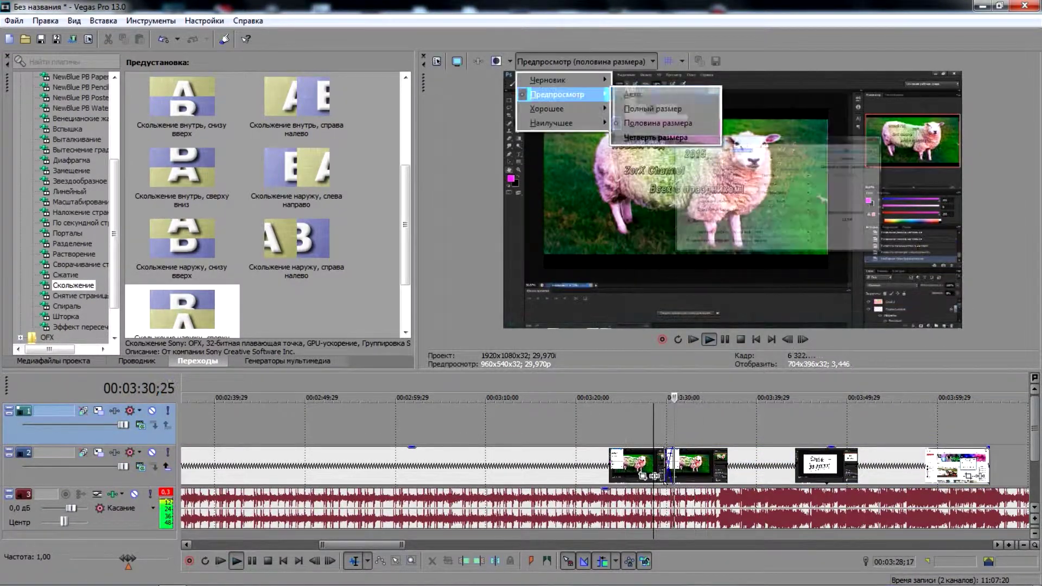
left_click(660, 116)
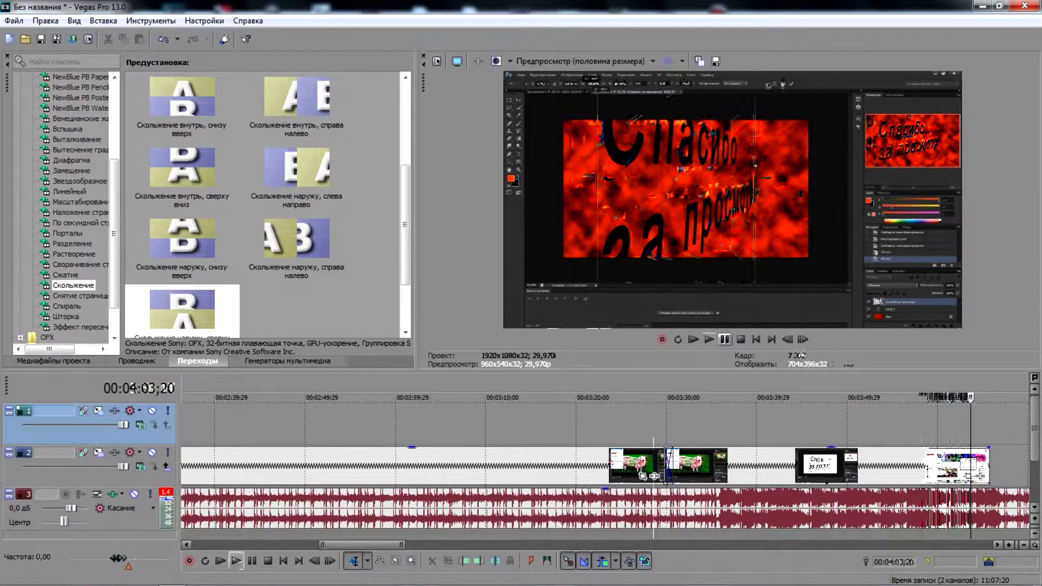
Step: Paste the title at about 4:03 on the title track and change its text to "Спасибоза просмотр!"
right_click(971, 429)
left_click(912, 400)
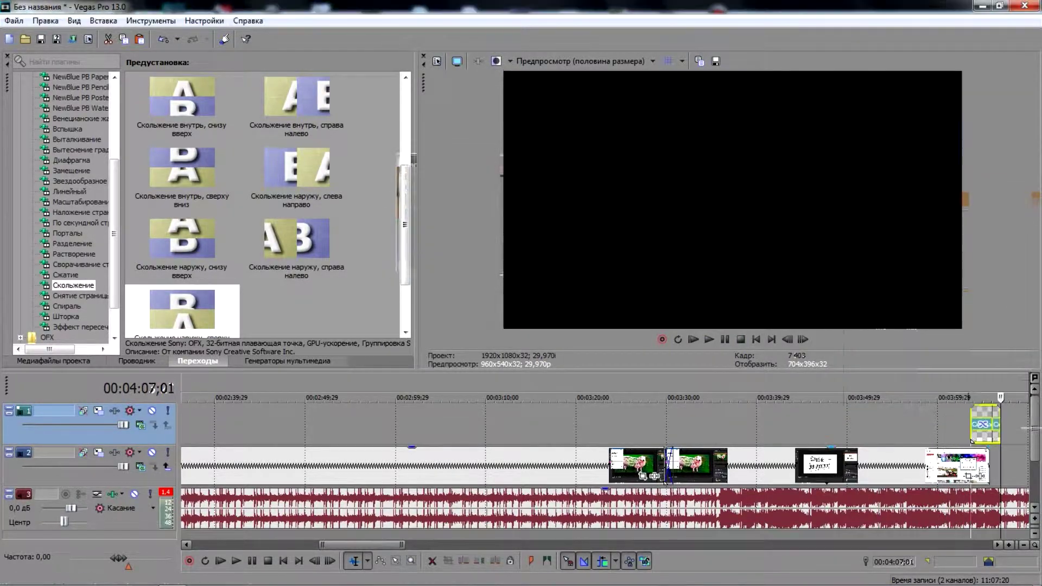
right_click(982, 422)
left_click(869, 210)
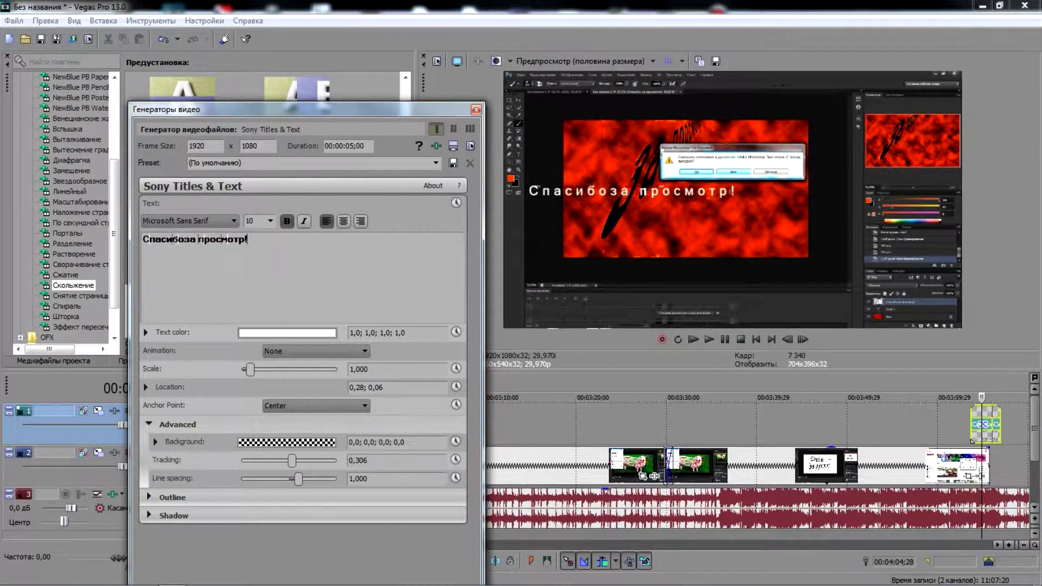
left_click(477, 109)
Step: Move the closing title earlier so it ends together with the last video event, and add a fade-out to that event
scroll(604, 465, "up", 5)
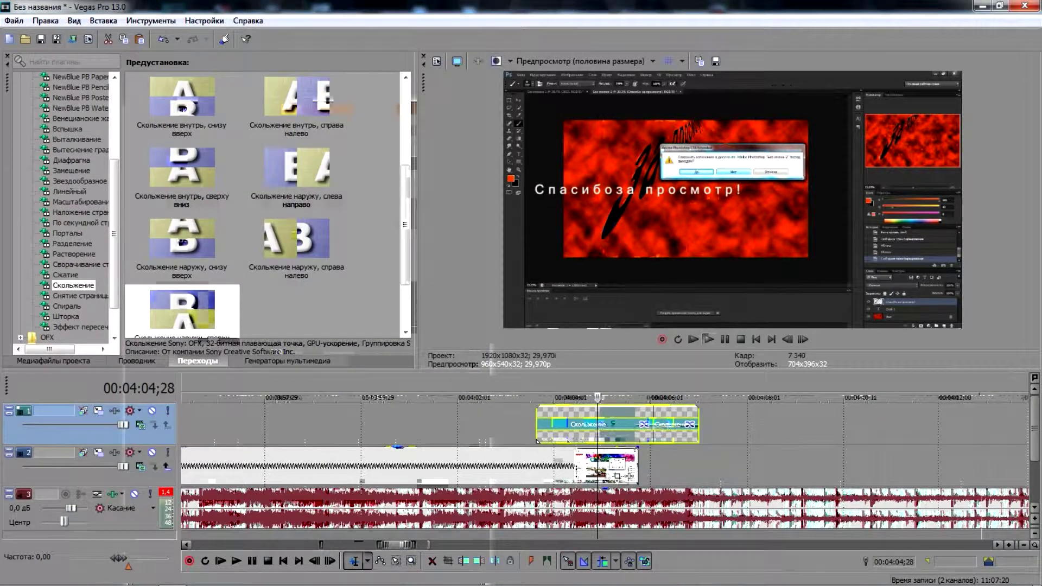
left_click_drag(619, 424, 557, 424)
left_click(468, 397)
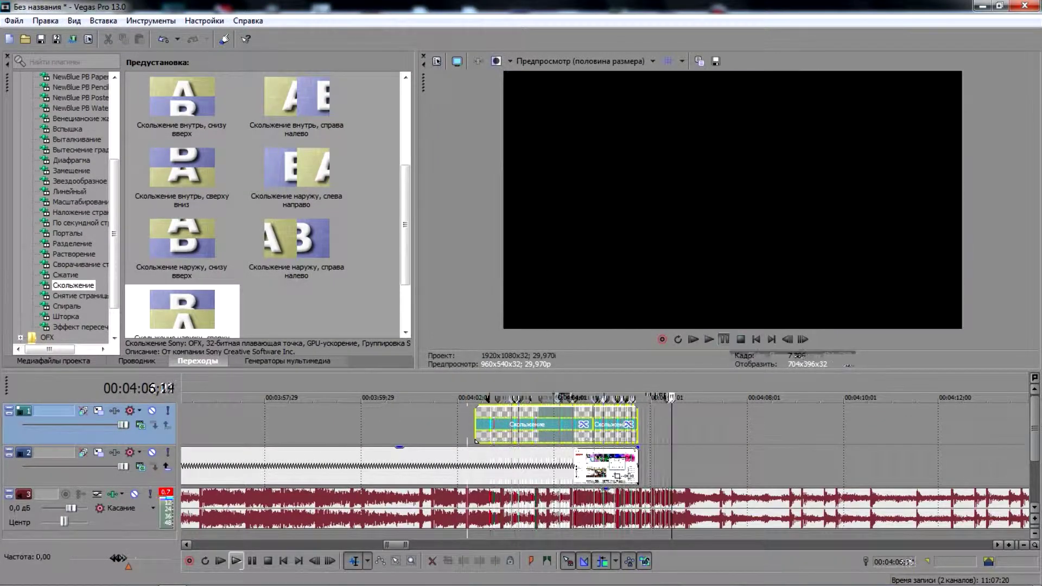
scroll(632, 466, "up", 3)
left_click_drag(623, 450, 298, 450)
Step: Remove the music beyond the end of the video, fade it out from the closing title's start, and preview the ending
scroll(298, 451, "down", 3)
left_click(617, 507)
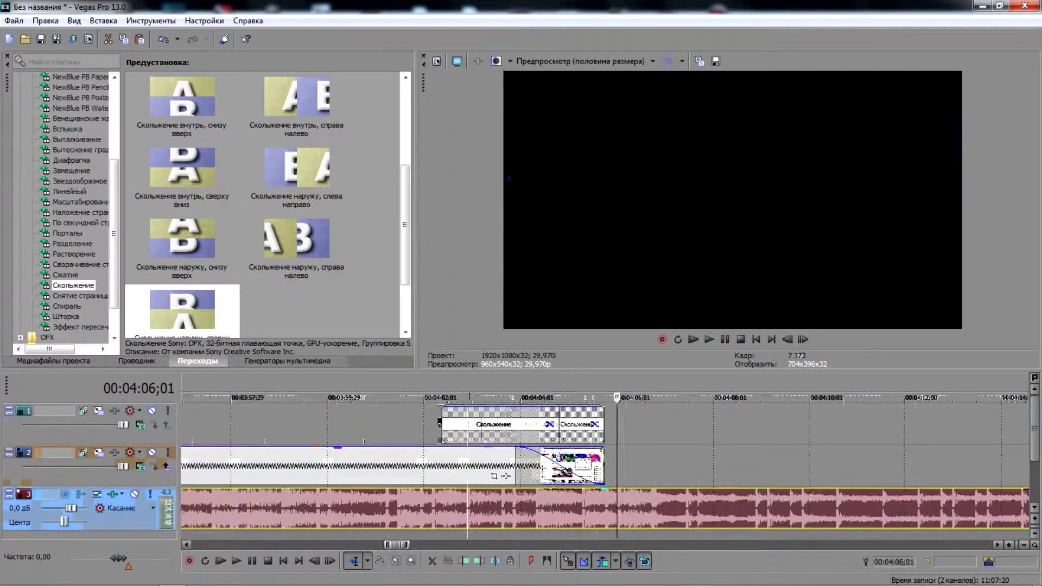
key("s")
key("Delete")
left_click_drag(603, 489, 442, 489)
left_click(408, 518)
left_click(709, 339)
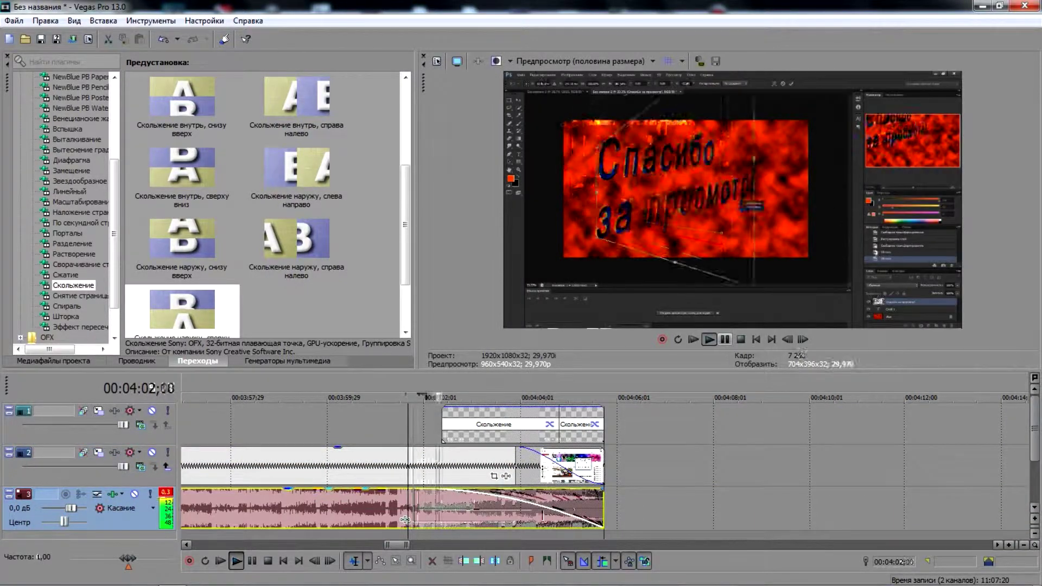
Step: Select the whole project as the time region, from its very start to the end of the last events
key("Return")
scroll(391, 520, "down", 10)
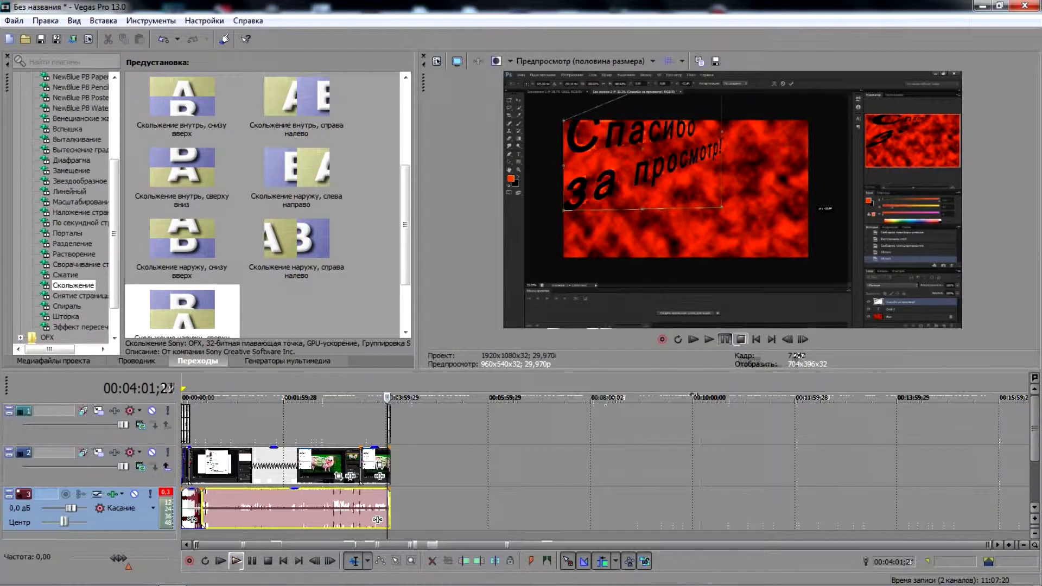
left_click(387, 397)
scroll(388, 466, "up", 10)
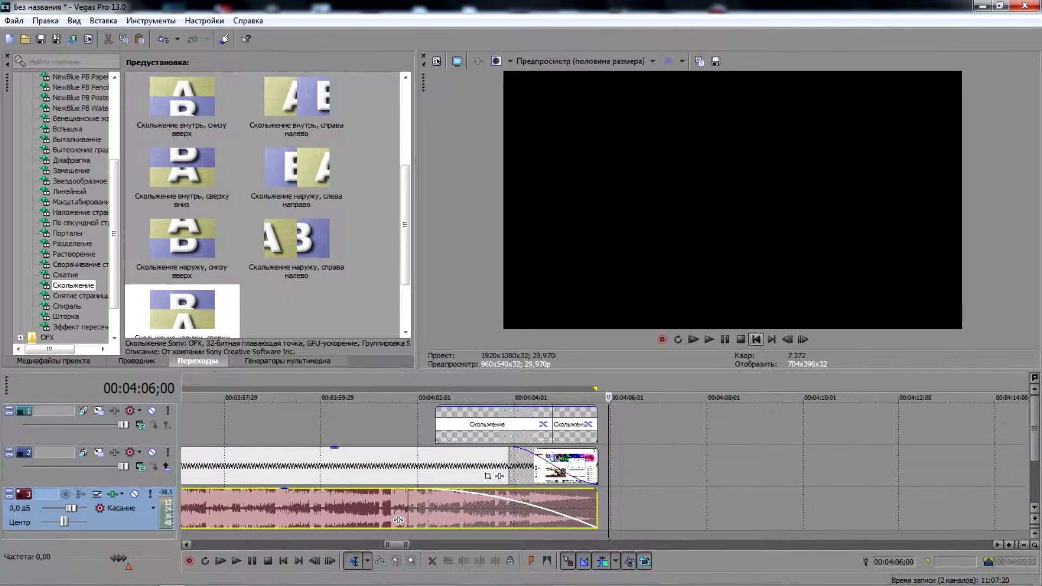
key("Home")
scroll(326, 520, "down", 10)
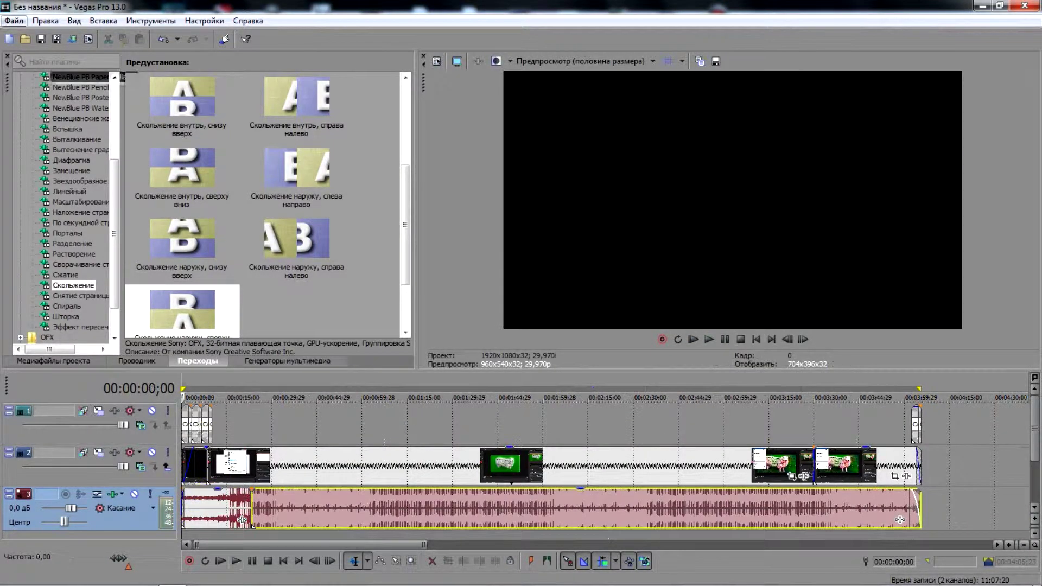
Step: Save the project in the documents folder as "рисую шапку для канала новогодняя 2015"
left_click(13, 21)
left_click(38, 99)
type("рисую ")
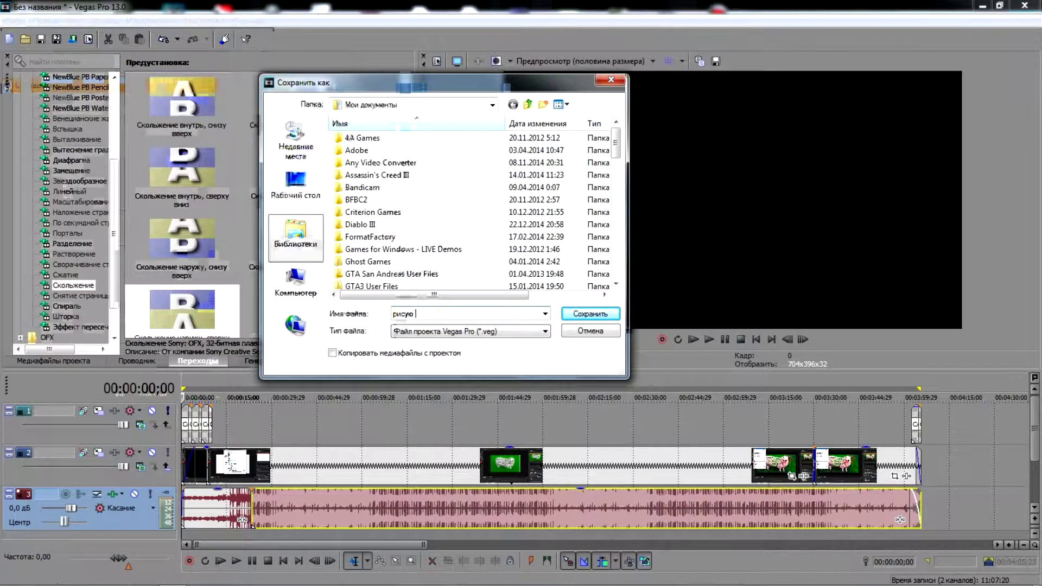
type("шапку для канала новогодняя 2015")
left_click(590, 314)
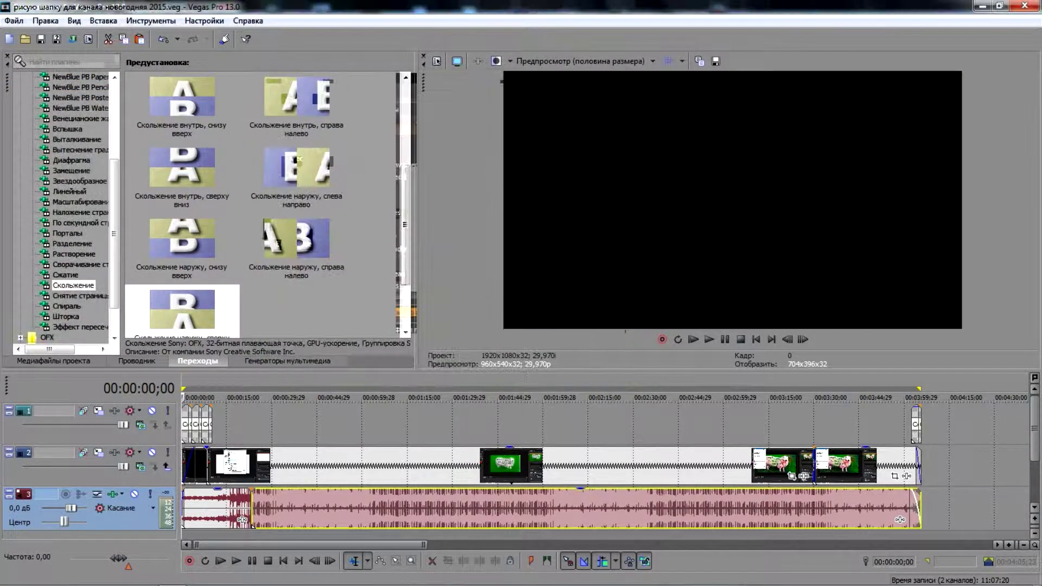
Step: Render the project to O:\ as "рисую шапку для канала новогодняя 2015.mp4" with the "Основной канал видео" template
left_click(679, 398)
left_click(799, 397)
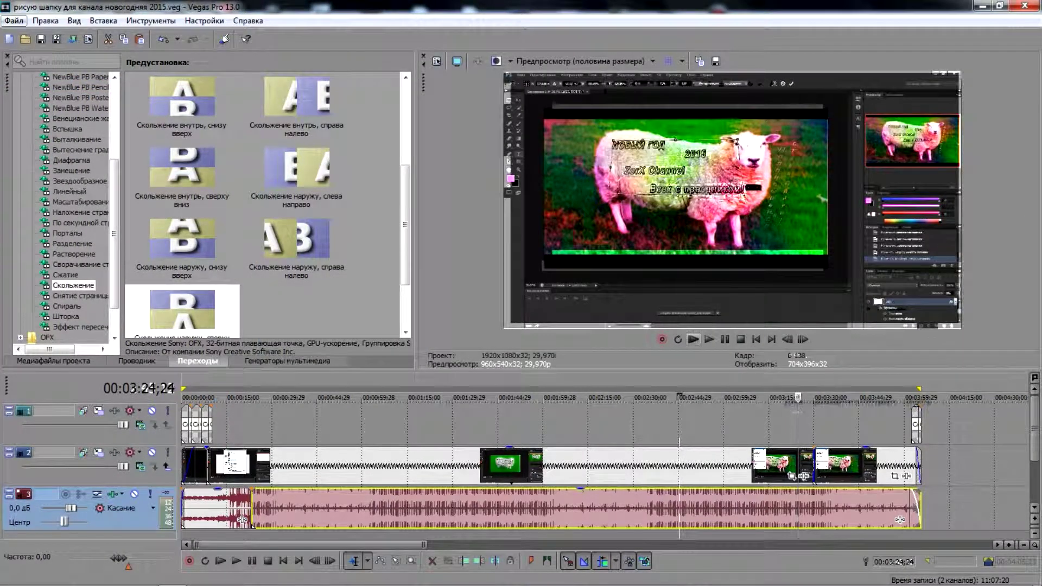
left_click(14, 21)
left_click(38, 121)
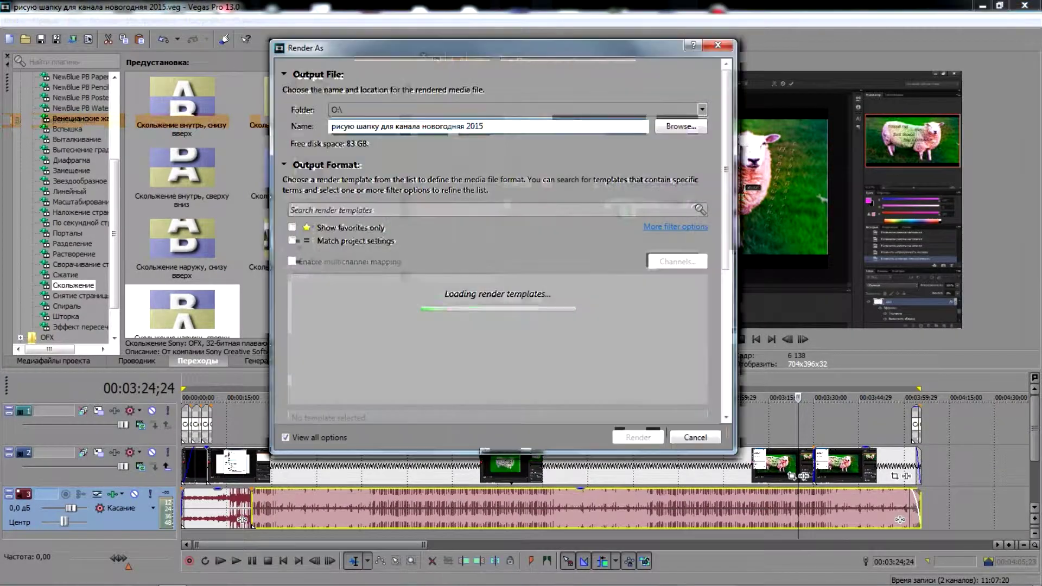
left_click_drag(702, 342, 701, 353)
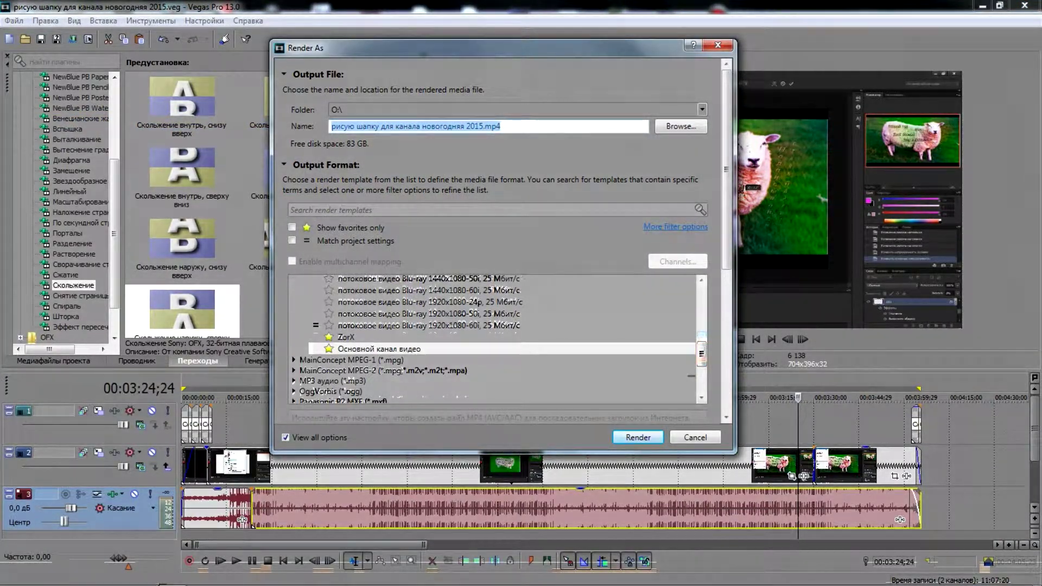
key("Return")
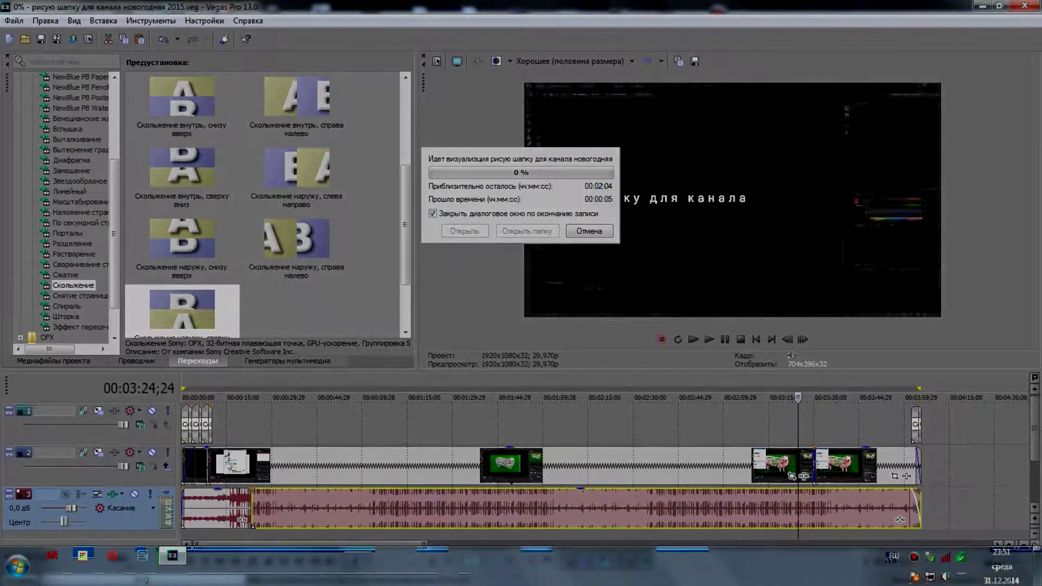